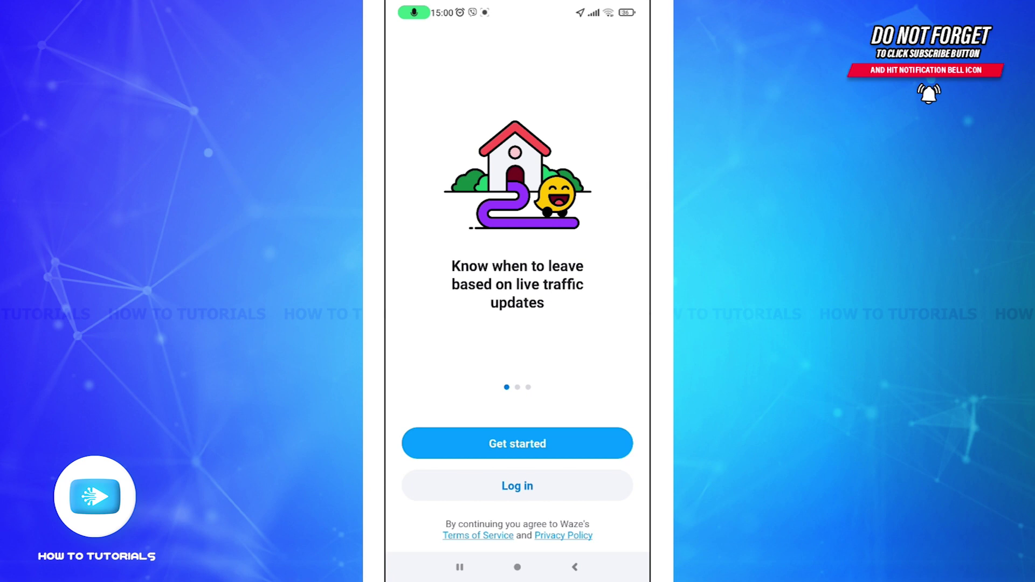
Log in to Waze with the suggested email address and request a verification email
{"action": "left_click", "coordinate": [517, 485]}
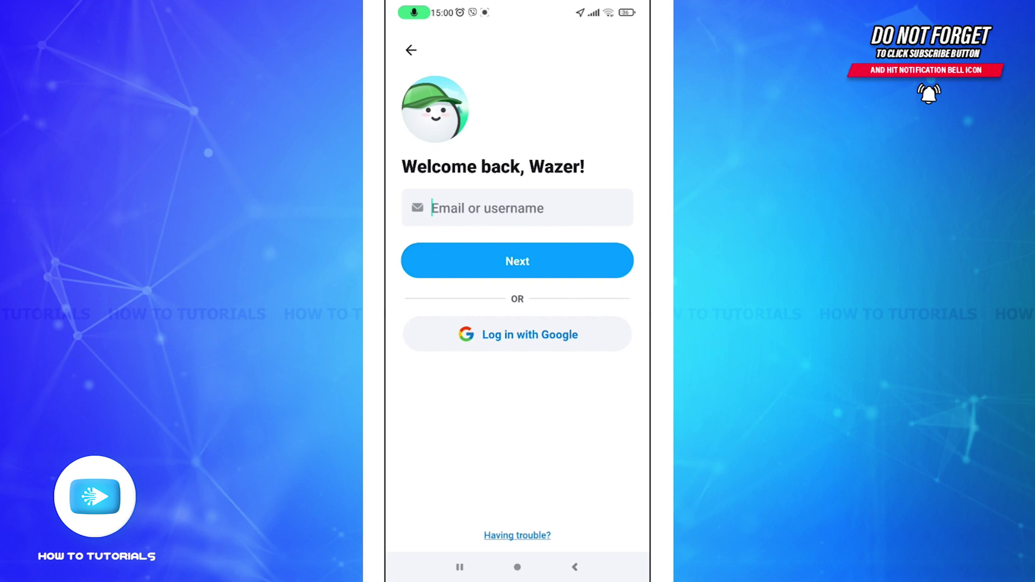
{"action": "type", "text": "soo"}
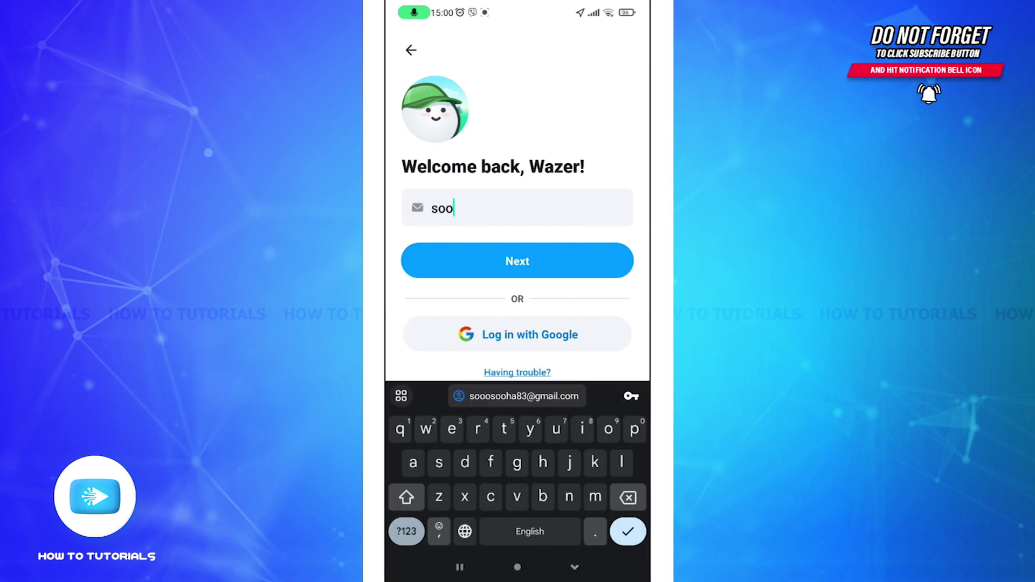
{"action": "left_click", "coordinate": [523, 395]}
{"action": "left_click", "coordinate": [574, 567]}
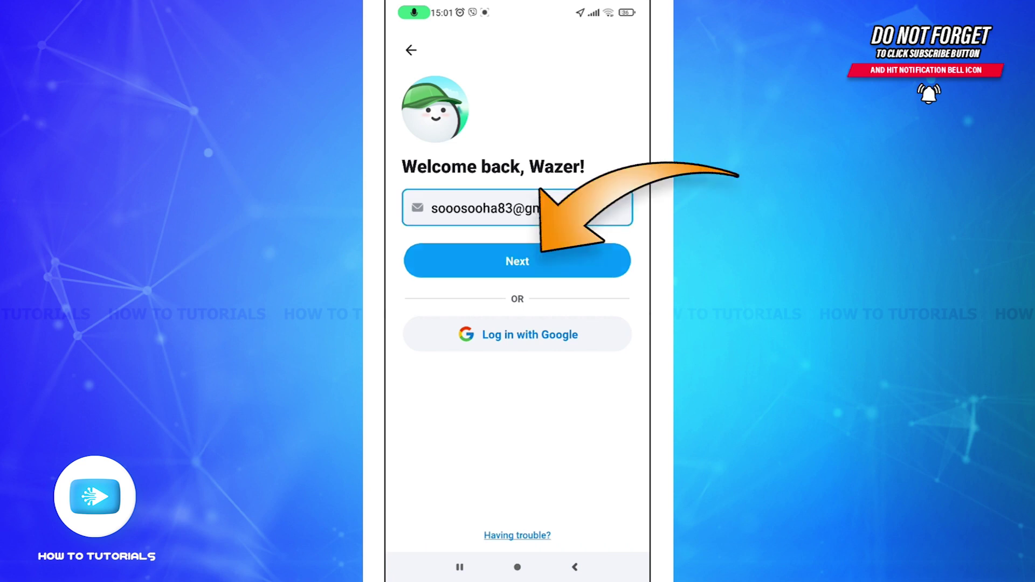
{"action": "left_click", "coordinate": [519, 279]}
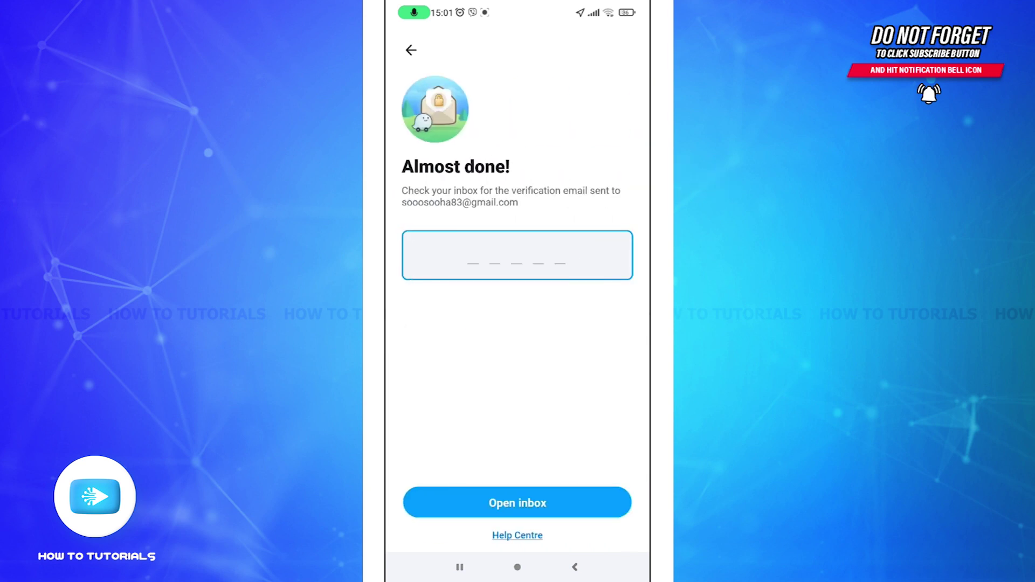
{"action": "left_click", "coordinate": [459, 567]}
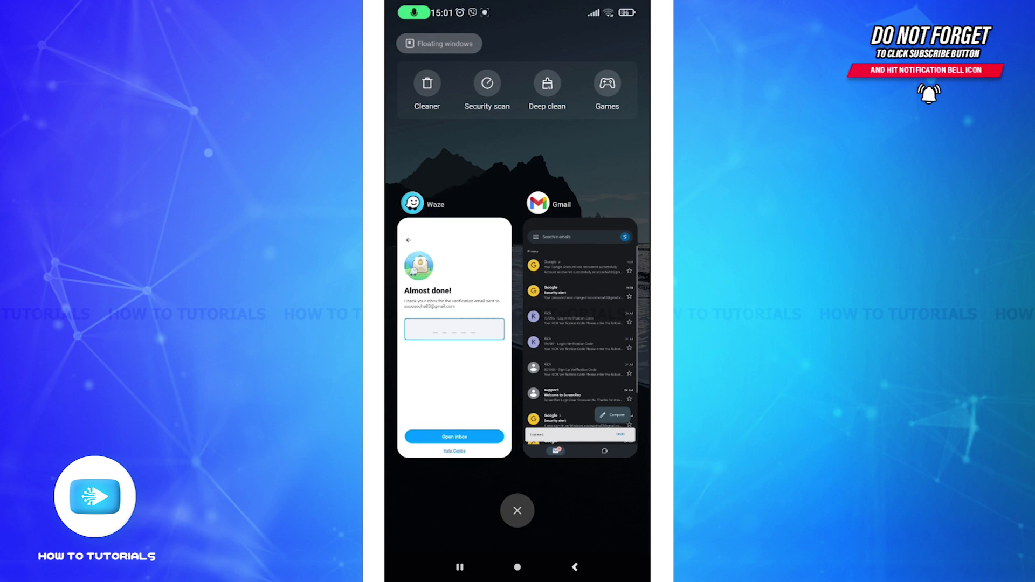
Confirm the address from Gmail's Waze 'Verify your email' message
{"action": "left_click", "coordinate": [580, 381]}
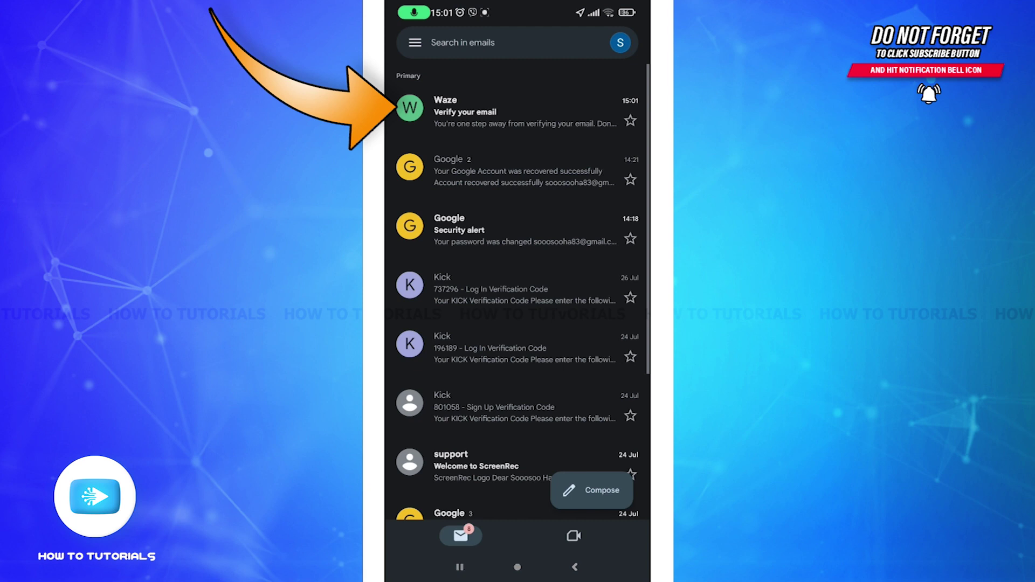
{"action": "left_click", "coordinate": [517, 112]}
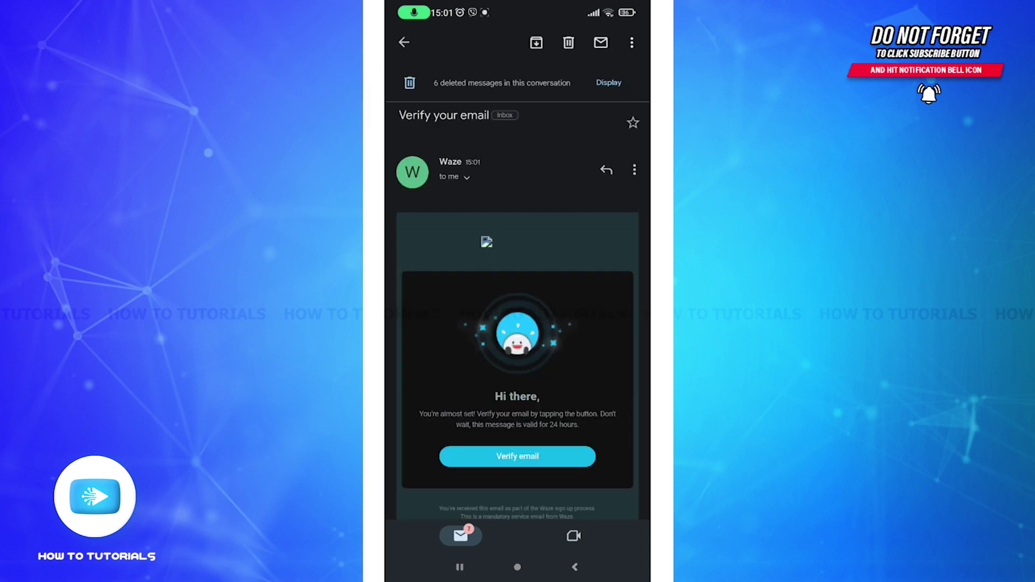
{"action": "scroll", "coordinate": [518, 364], "scroll_direction": "down", "scroll_amount": 1}
{"action": "left_click", "coordinate": [518, 394]}
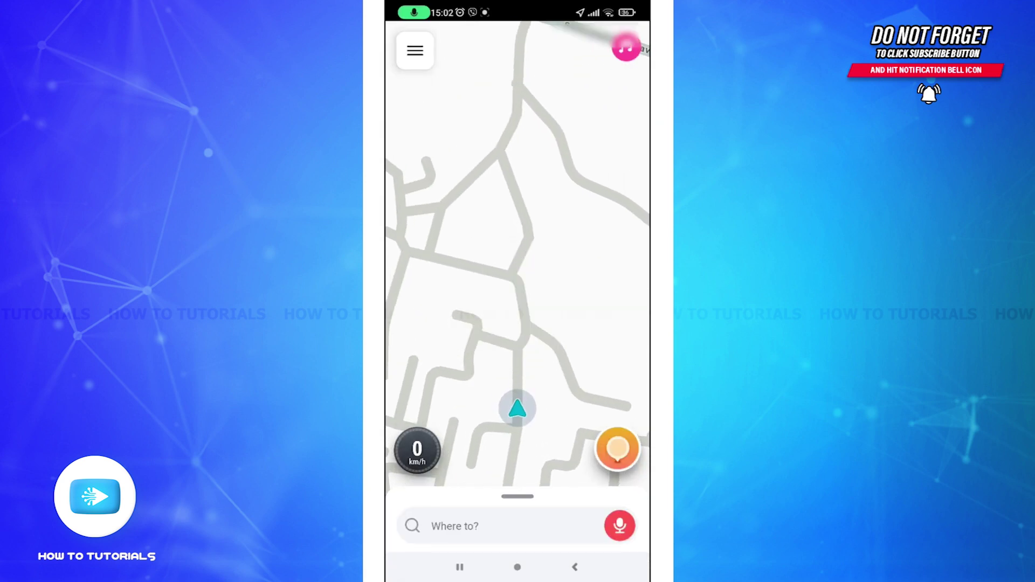
Pan across the Waze main map to look around
{"action": "left_click_drag", "start_coordinate": [517, 408], "coordinate": [515, 318]}
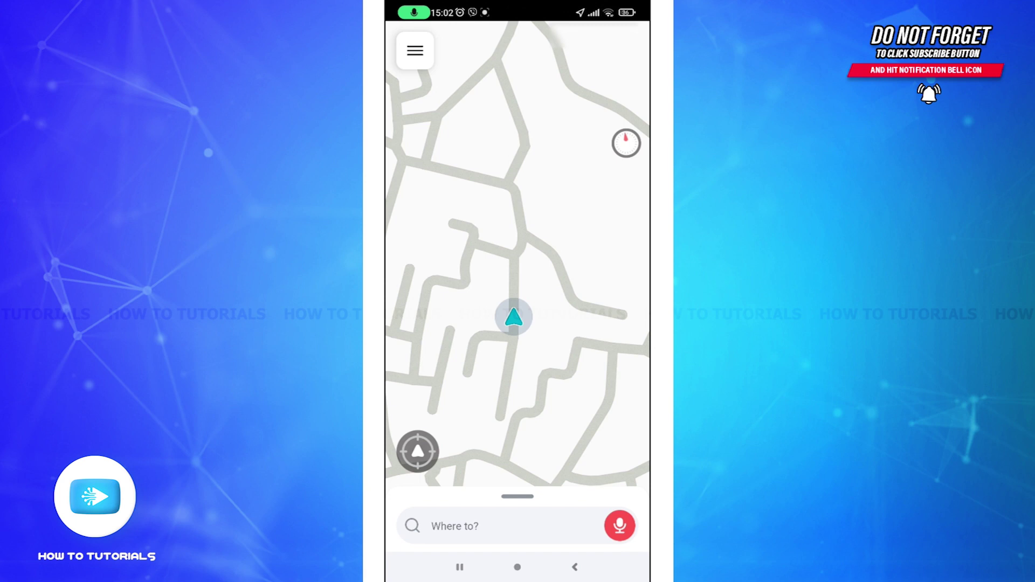